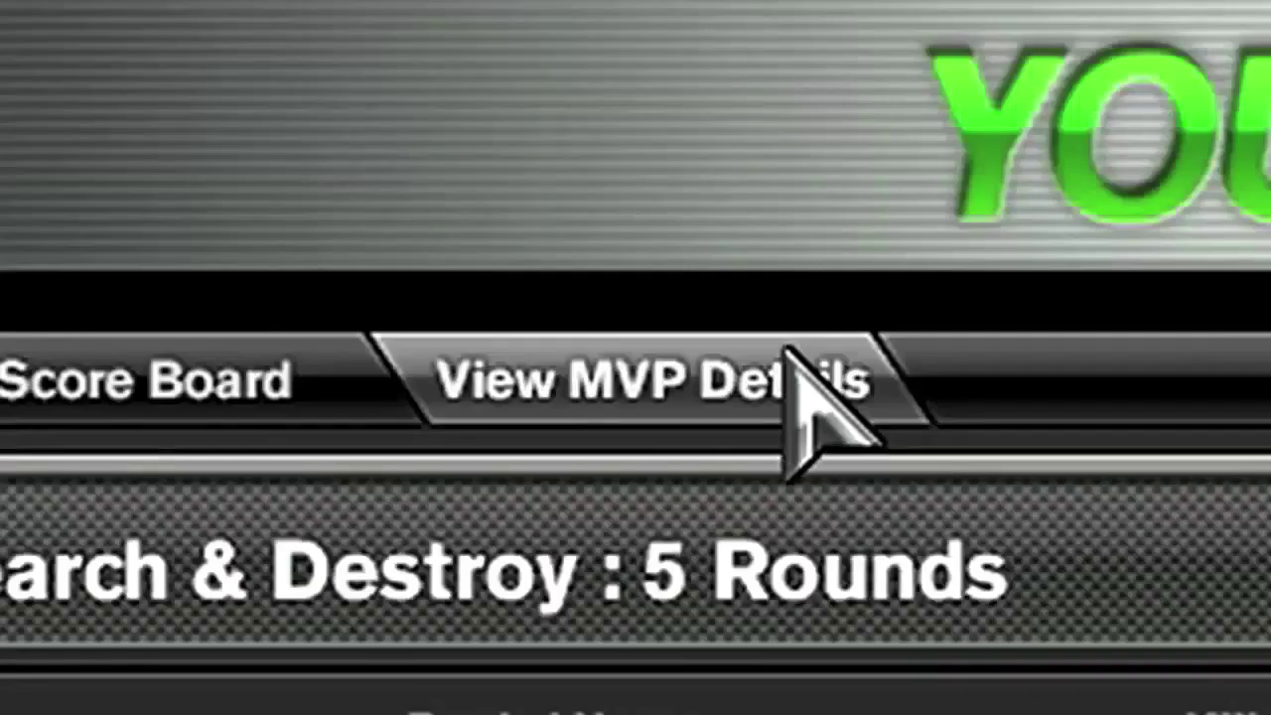
{"action": "left_click", "coordinate": [794, 357]}
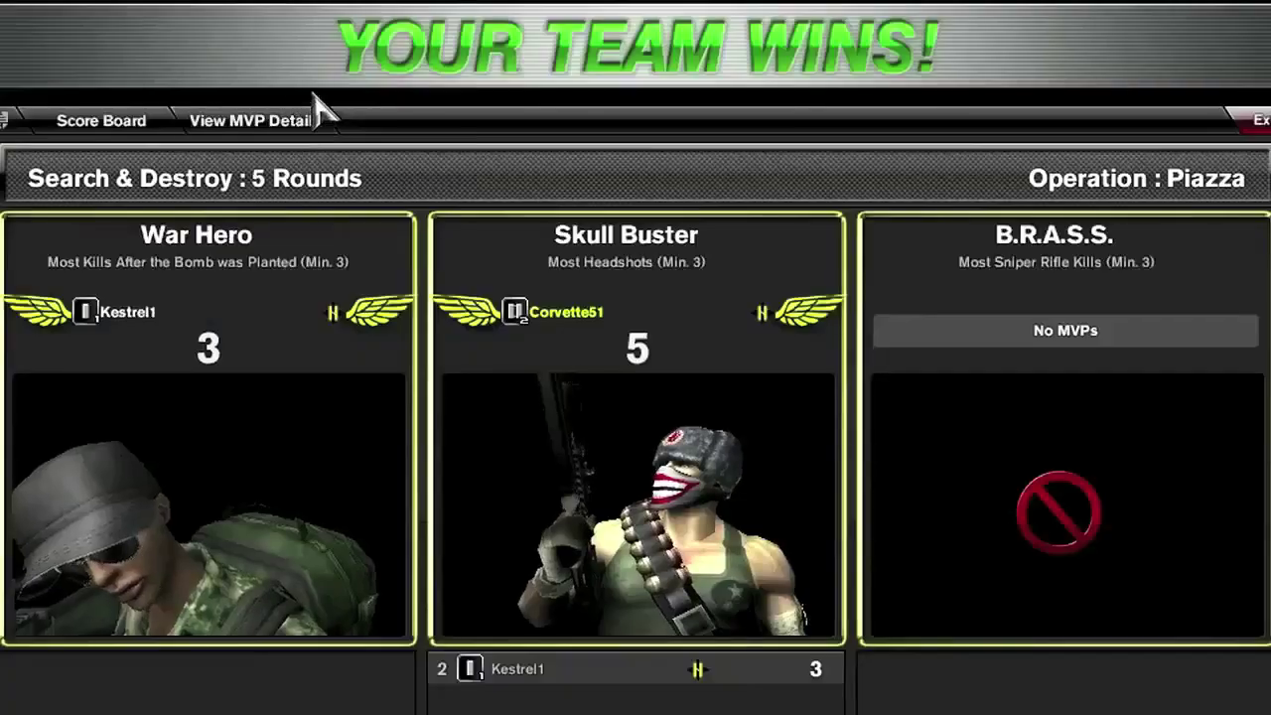